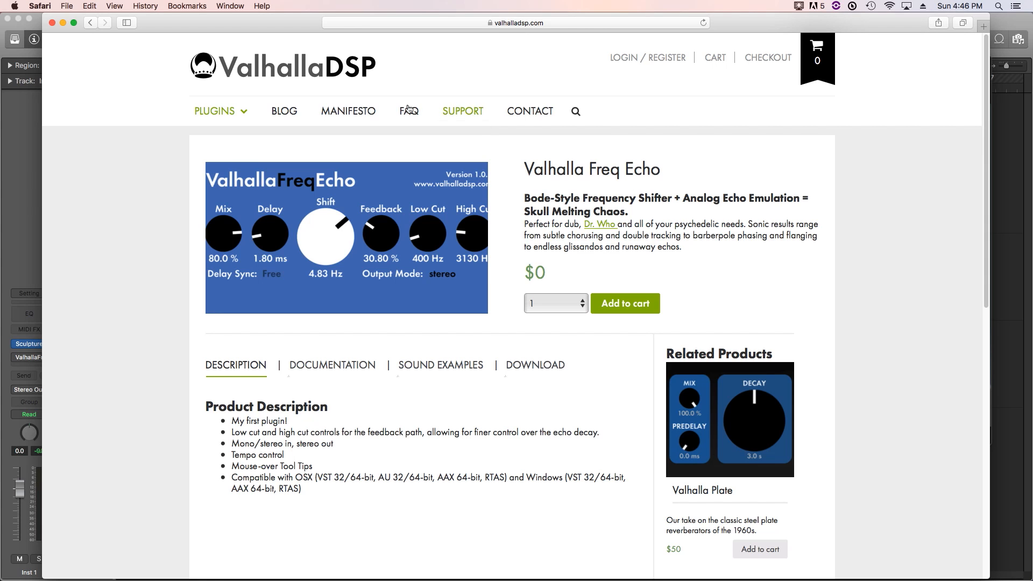
- Browse the Valhalla DSP plugin catalogue and open the free Valhalla Freq Echo product page
{"action": "left_click", "coordinate": [338, 79]}
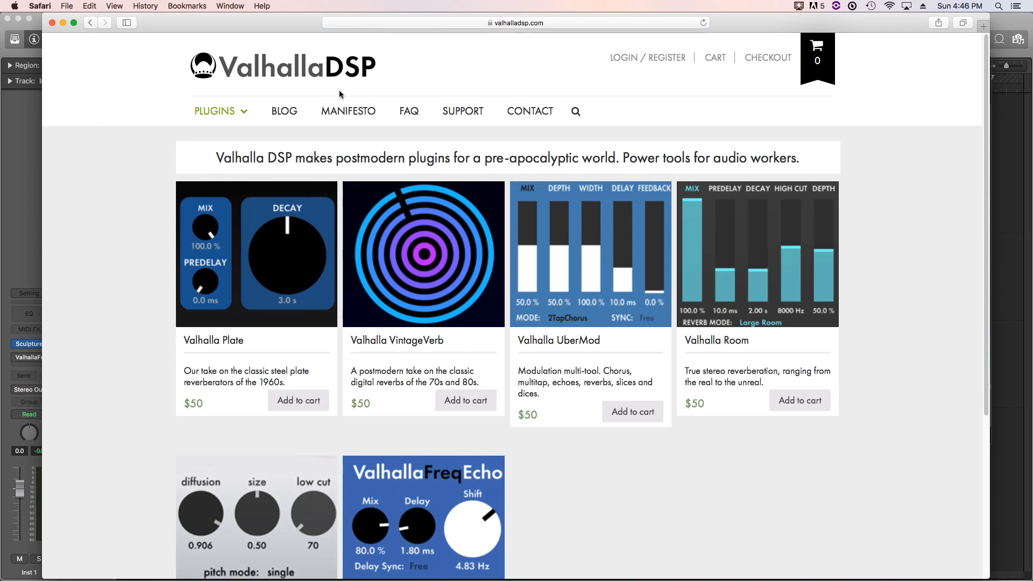
{"action": "scroll", "coordinate": [389, 244], "scroll_direction": "down", "scroll_amount": 1}
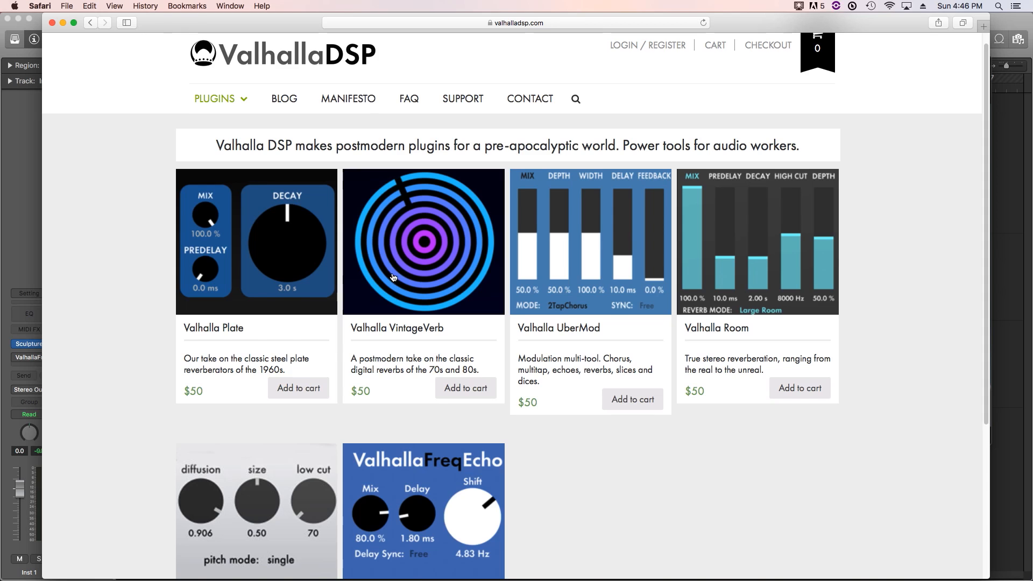
{"action": "scroll", "coordinate": [394, 277], "scroll_direction": "down", "scroll_amount": 5}
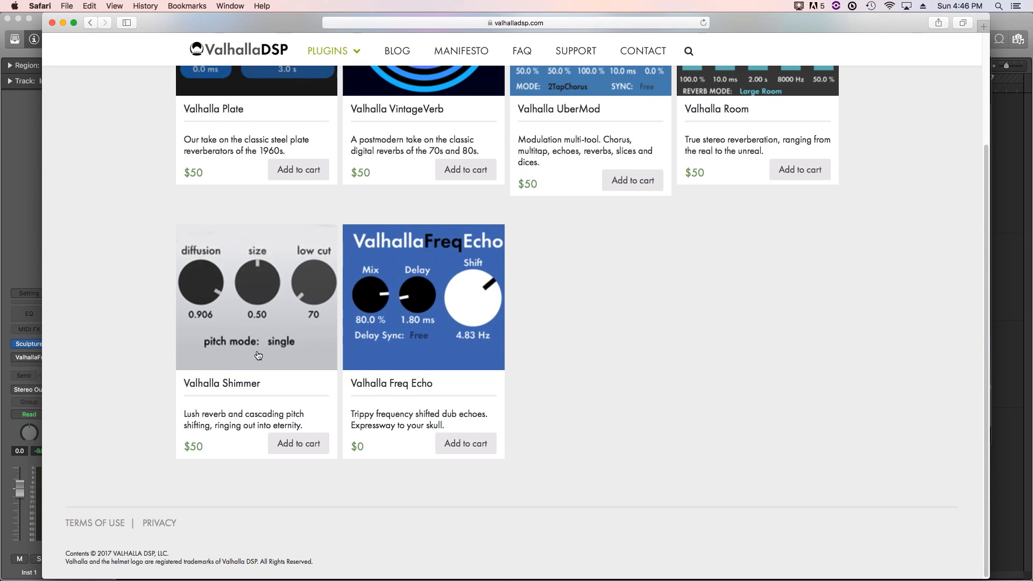
{"action": "scroll", "coordinate": [291, 329], "scroll_direction": "up", "scroll_amount": 1}
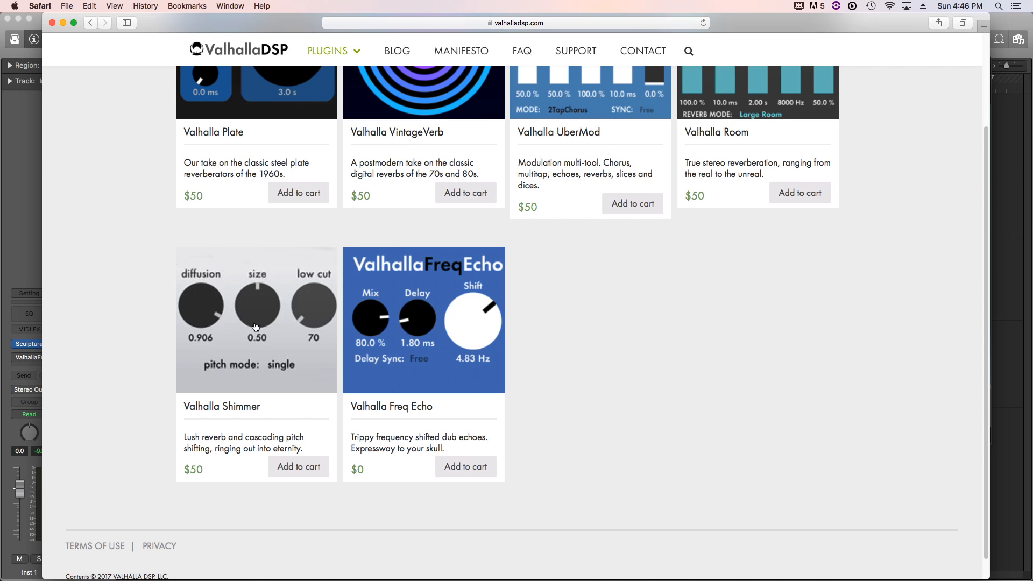
{"action": "left_click", "coordinate": [430, 321]}
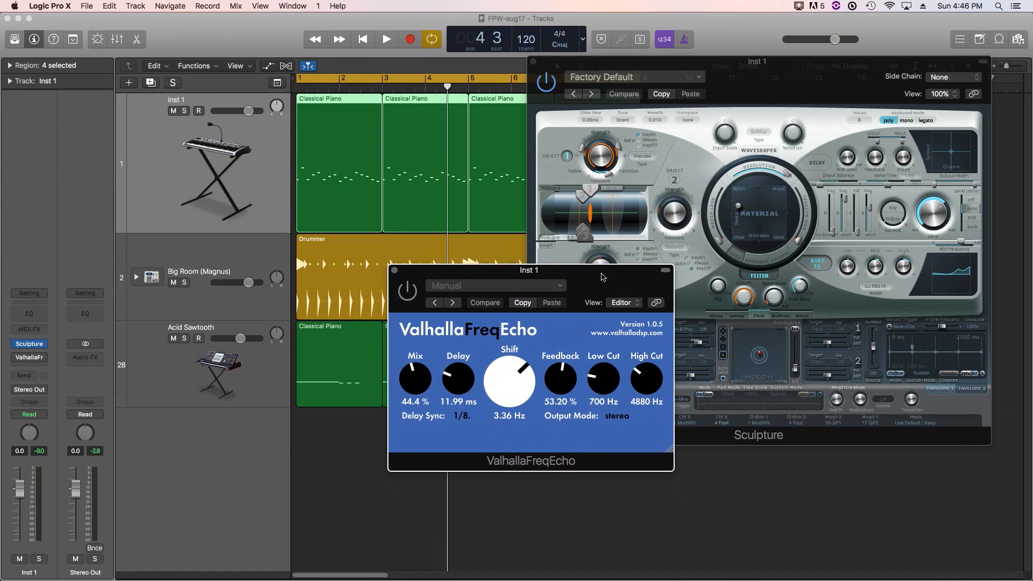
{"action": "left_click_drag", "start_coordinate": [602, 277], "coordinate": [602, 260]}
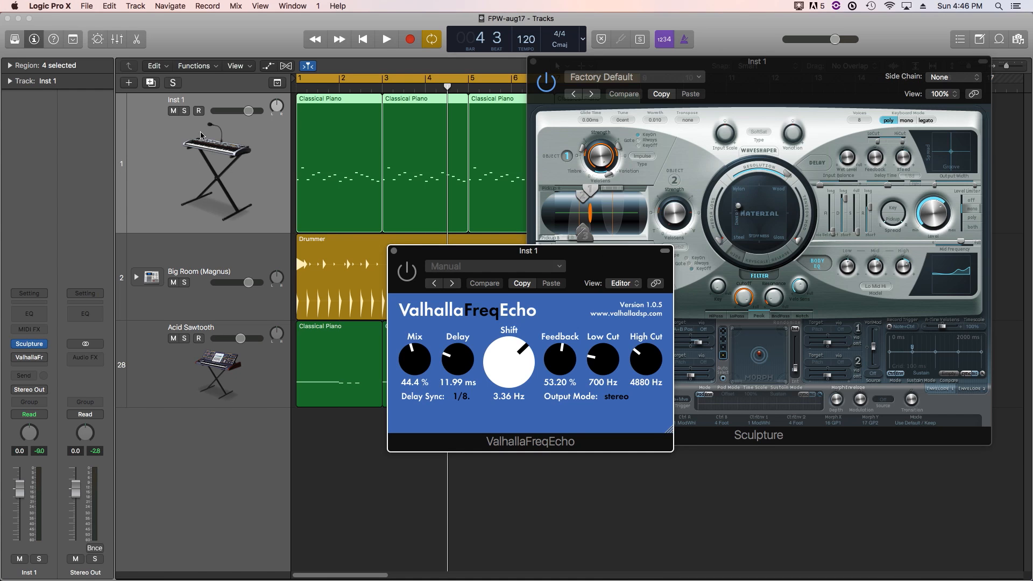
- Solo the Inst 1 track, move the ValhallaFreqEcho window clear of the Sculpture window, and start playback
{"action": "left_click", "coordinate": [185, 111]}
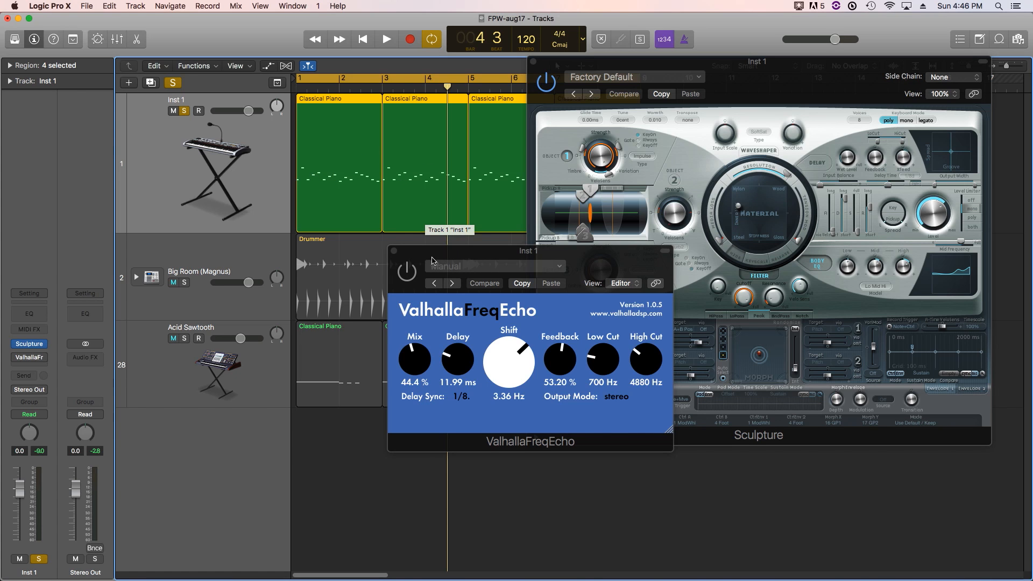
{"action": "left_click", "coordinate": [411, 279]}
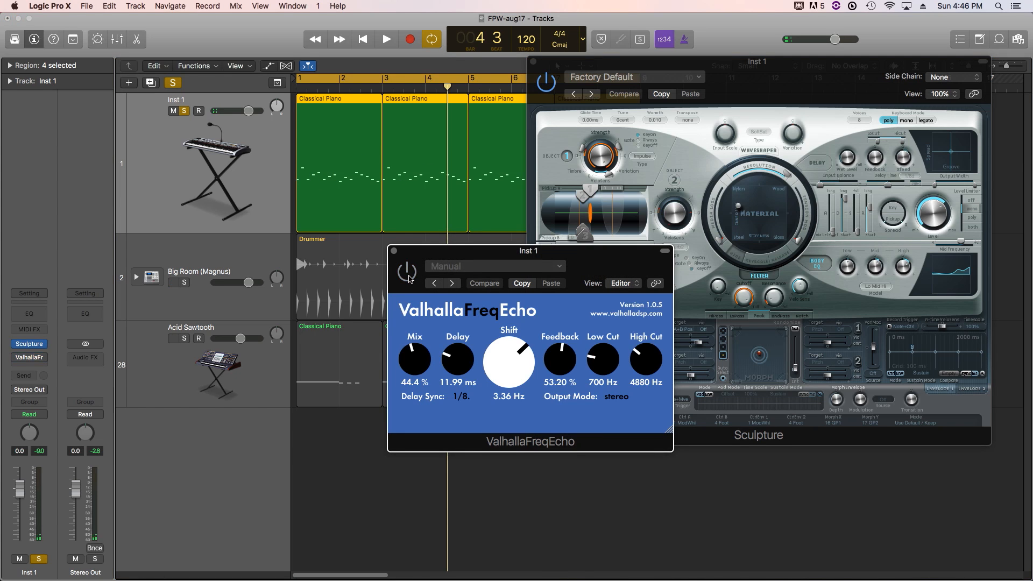
{"action": "left_click_drag", "start_coordinate": [460, 255], "coordinate": [240, 304]}
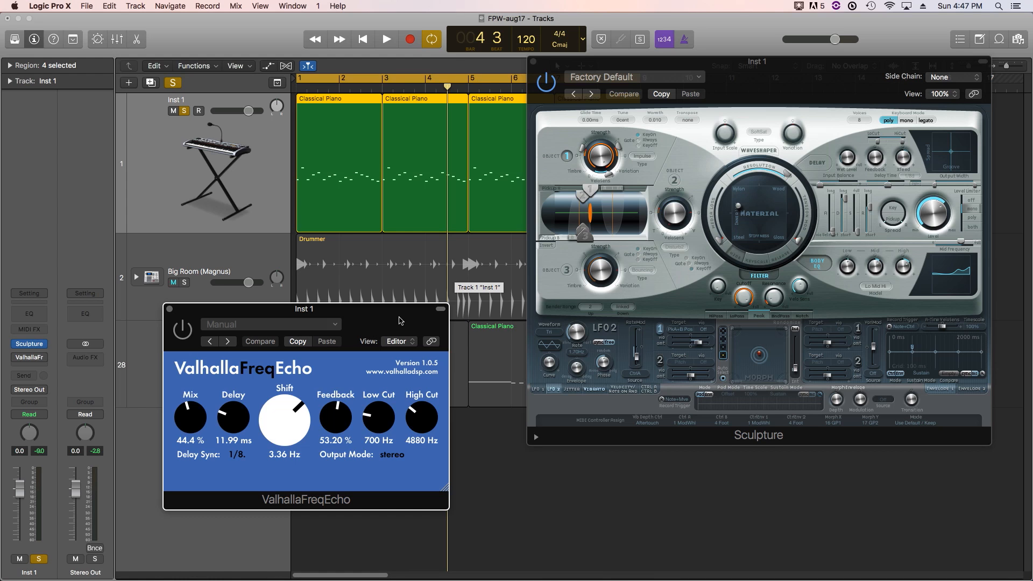
{"action": "key", "text": "space"}
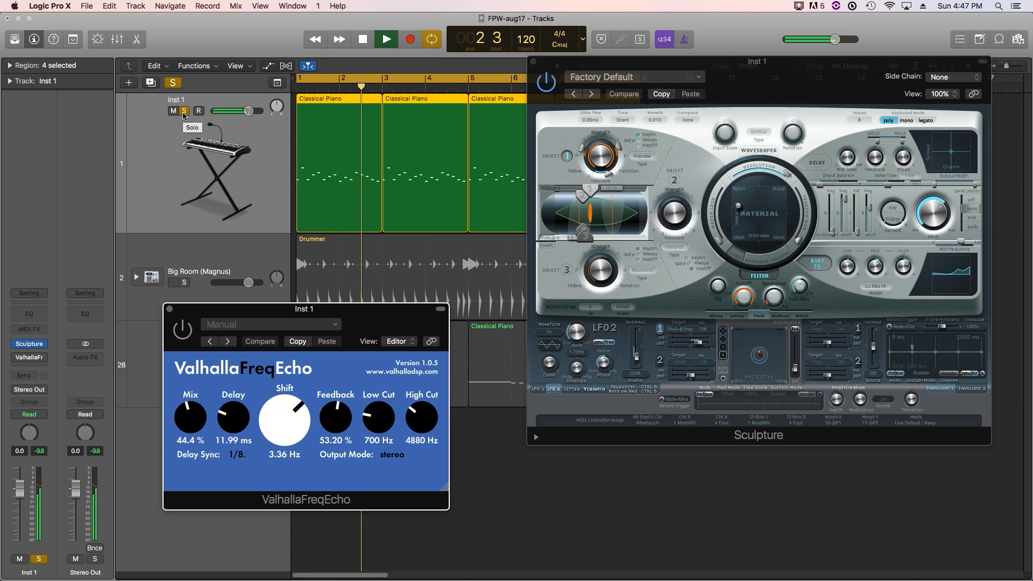
- Unsolo Inst 1 to hear the full mix, and clear the arrangement by closing the Sculpture window and moving ValhallaFreqEcho aside
{"action": "left_click", "coordinate": [184, 112]}
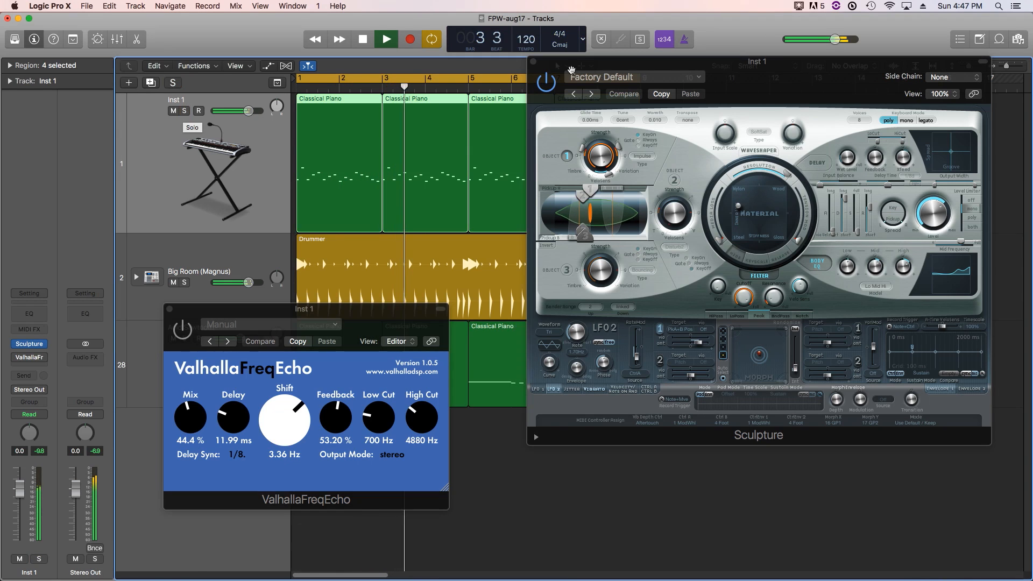
{"action": "left_click", "coordinate": [533, 62]}
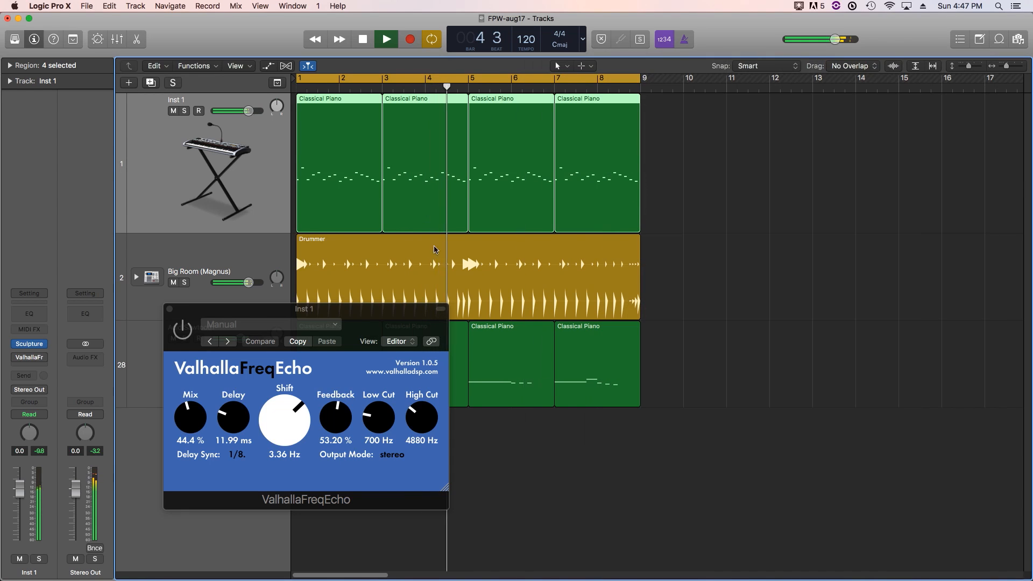
{"action": "left_click_drag", "start_coordinate": [400, 315], "coordinate": [795, 192]}
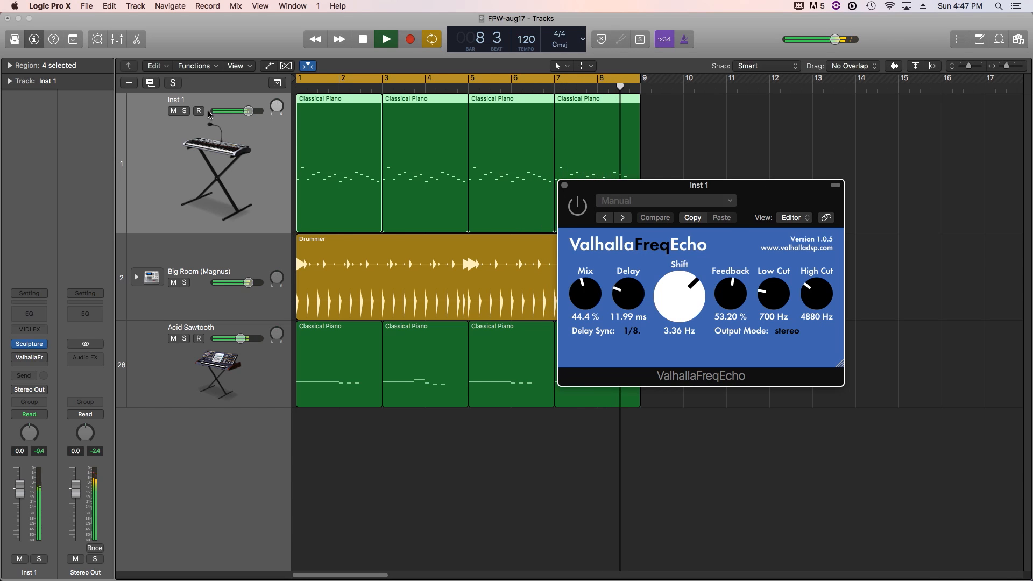
- Solo Inst 1 again, stop playback, and switch on the ValhallaFreqEcho plugin
{"action": "left_click", "coordinate": [185, 112]}
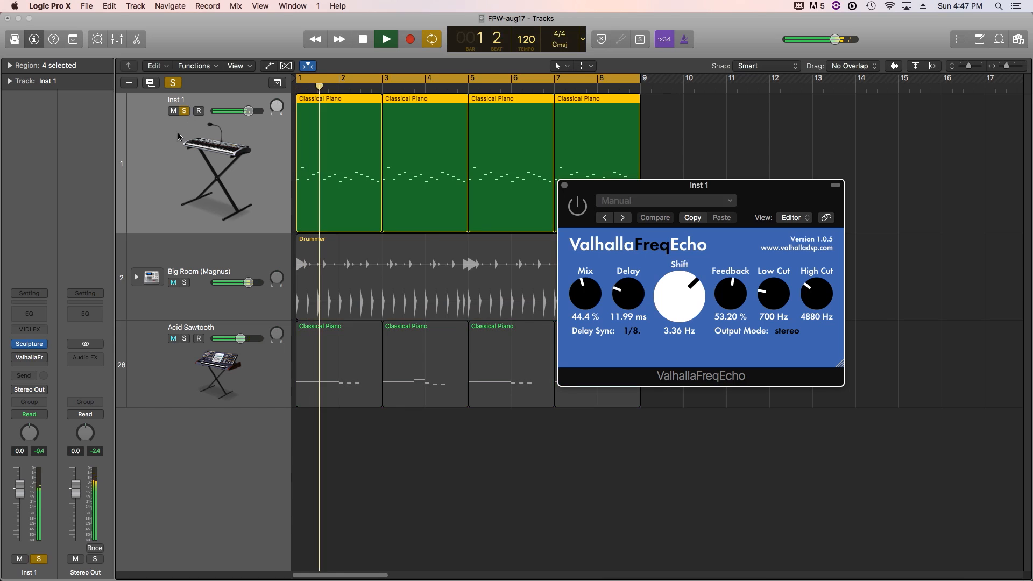
{"action": "key", "text": "space"}
{"action": "left_click_drag", "start_coordinate": [675, 188], "coordinate": [704, 263]}
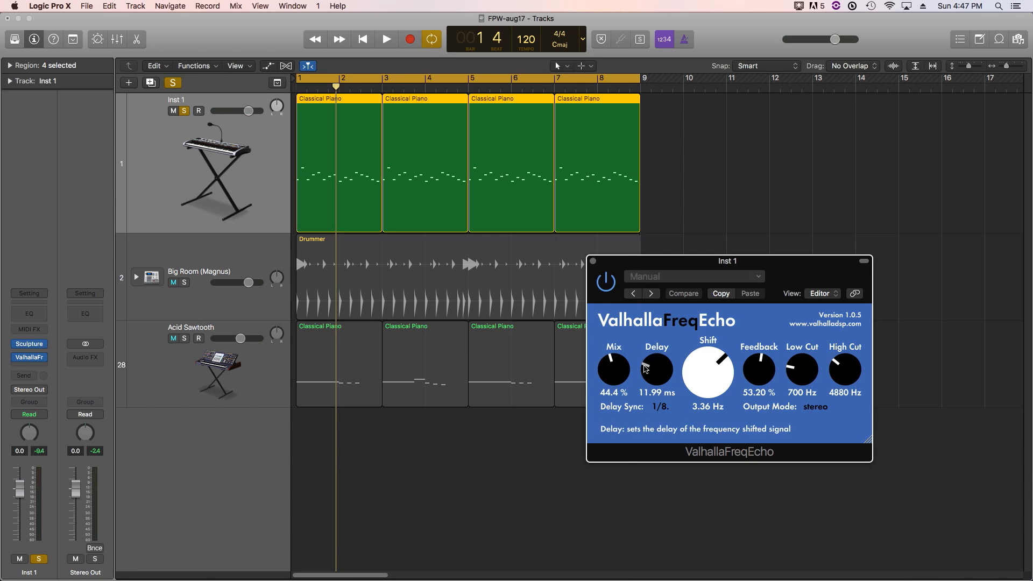
- Neutralize ValhallaFreqEcho: Mix 0%, Delay 0.01 ms, Delay Sync Free, Shift 0 Hz, Feedback 0%, Low Cut 20 Hz, High Cut 15000 Hz
{"action": "left_click_drag", "start_coordinate": [614, 370], "coordinate": [620, 440]}
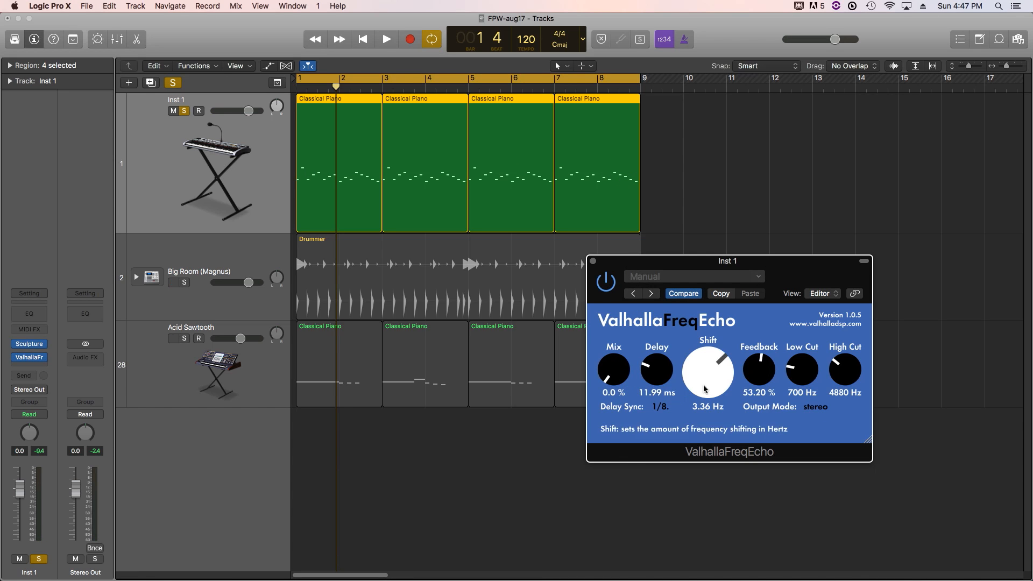
{"action": "left_click_drag", "start_coordinate": [627, 377], "coordinate": [624, 404]}
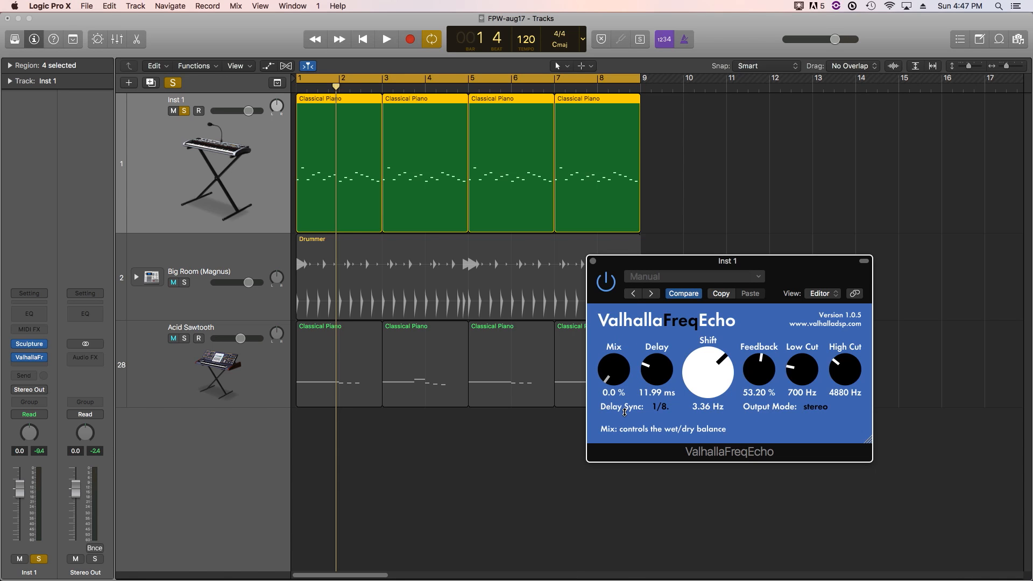
{"action": "left_click_drag", "start_coordinate": [617, 393], "coordinate": [613, 314]}
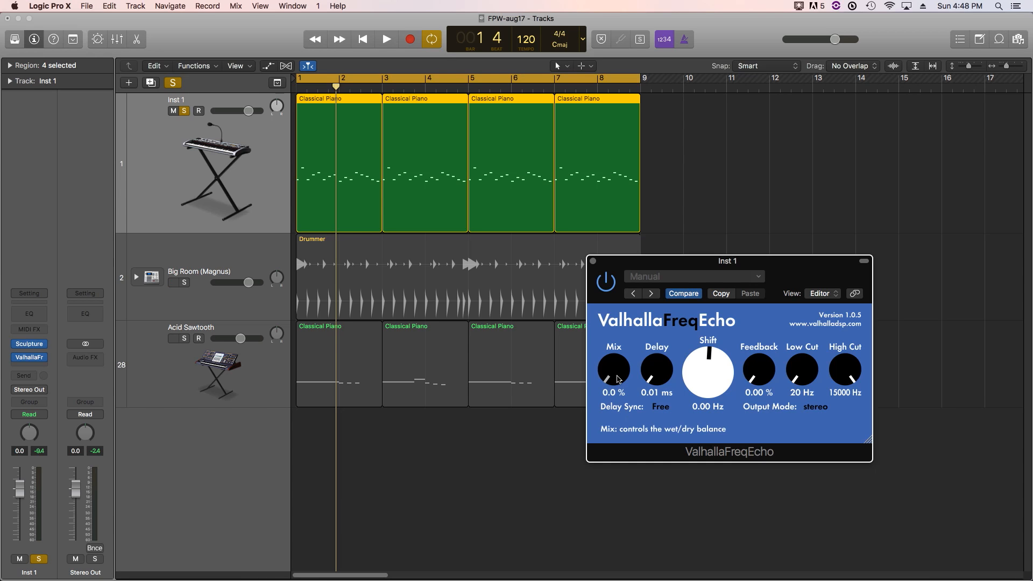
- Audition the echo during playback by raising Mix to 50% and Delay to about 120 ms, and stop playback
{"action": "left_click_drag", "start_coordinate": [617, 378], "coordinate": [618, 367]}
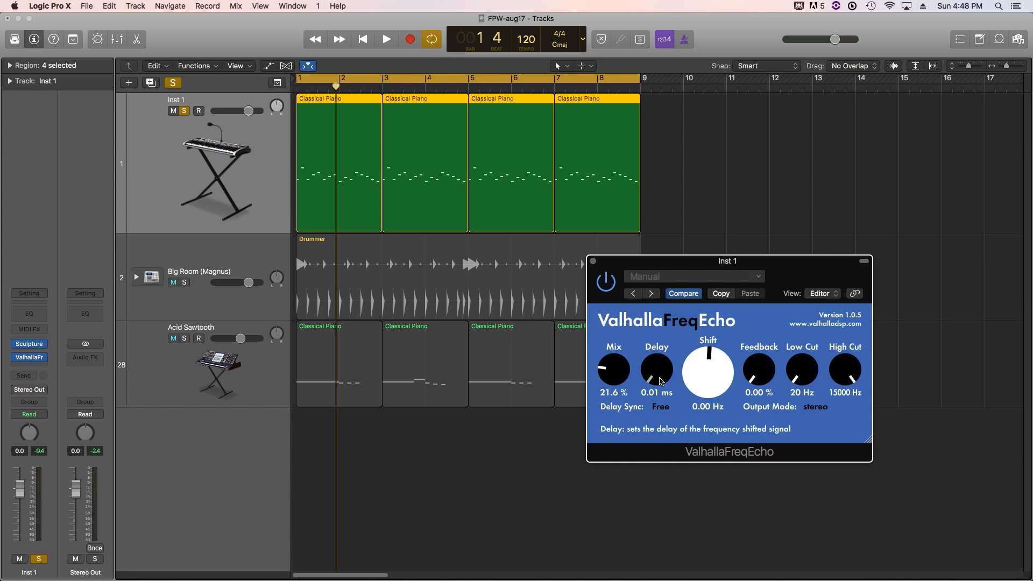
{"action": "key", "text": "space"}
{"action": "left_click_drag", "start_coordinate": [619, 370], "coordinate": [657, 318]}
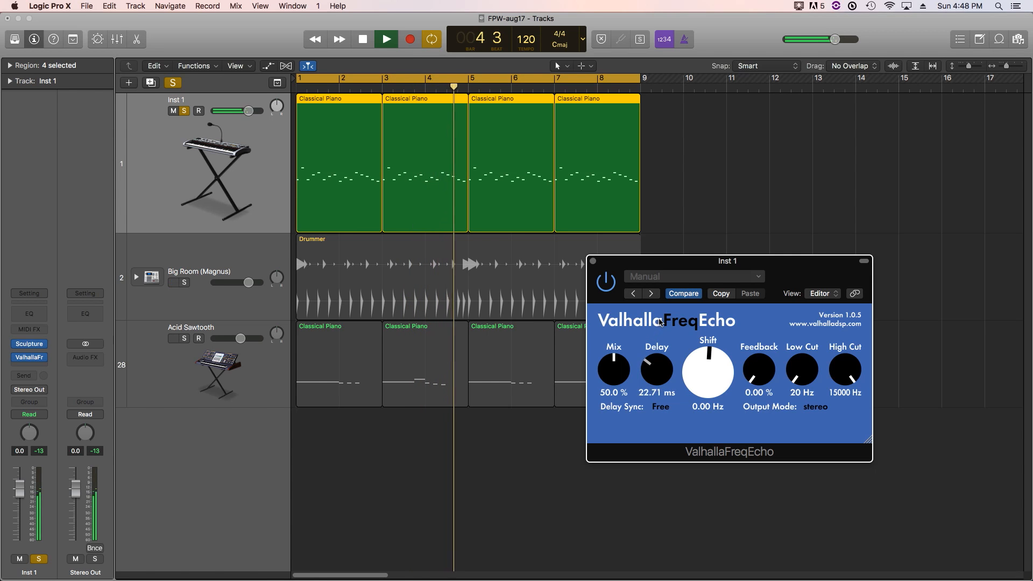
{"action": "left_click_drag", "start_coordinate": [657, 363], "coordinate": [660, 346]}
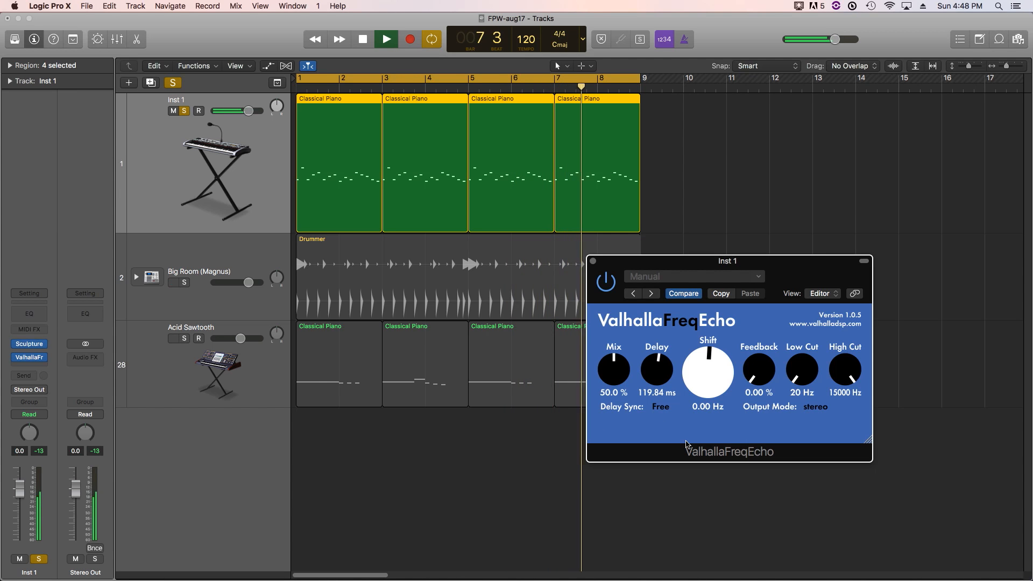
{"action": "key", "text": "space"}
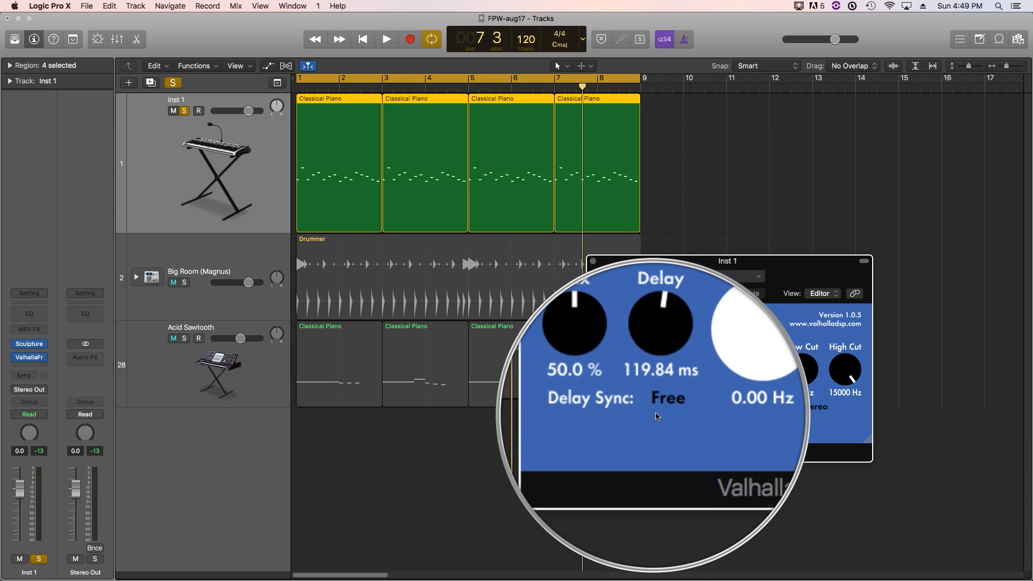
- Set Delay Sync to 1/16 and Delay to 0.01 ms, and play the track briefly to hear the synced echo
{"action": "left_click", "coordinate": [659, 409]}
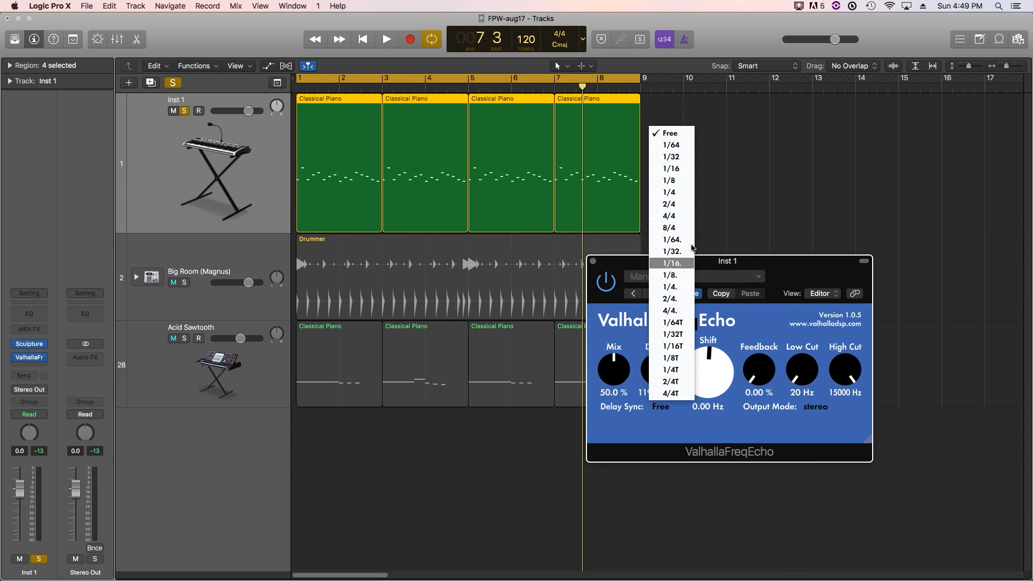
{"action": "left_click", "coordinate": [678, 173]}
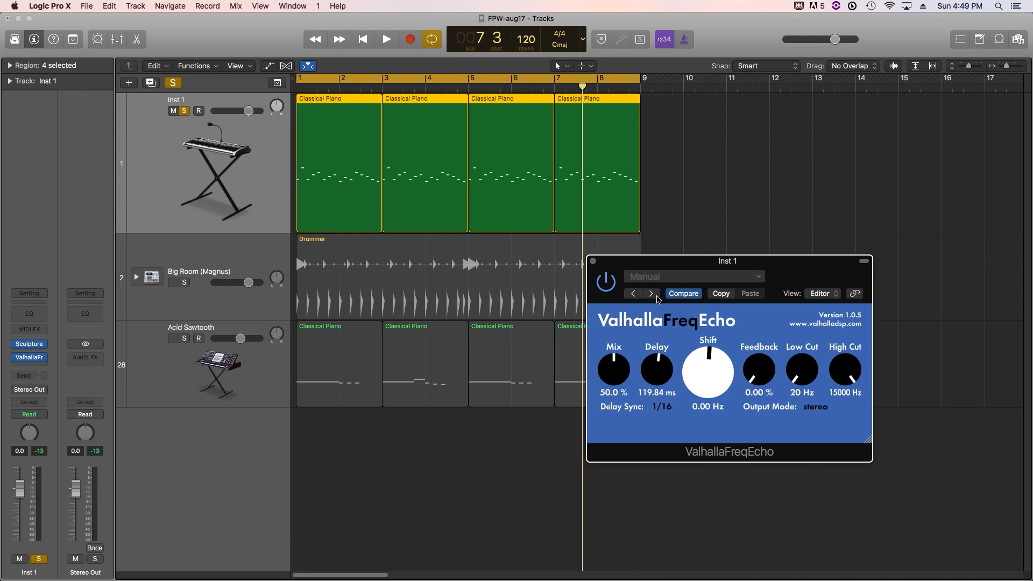
{"action": "left_click_drag", "start_coordinate": [665, 376], "coordinate": [662, 429]}
{"action": "key", "text": "space"}
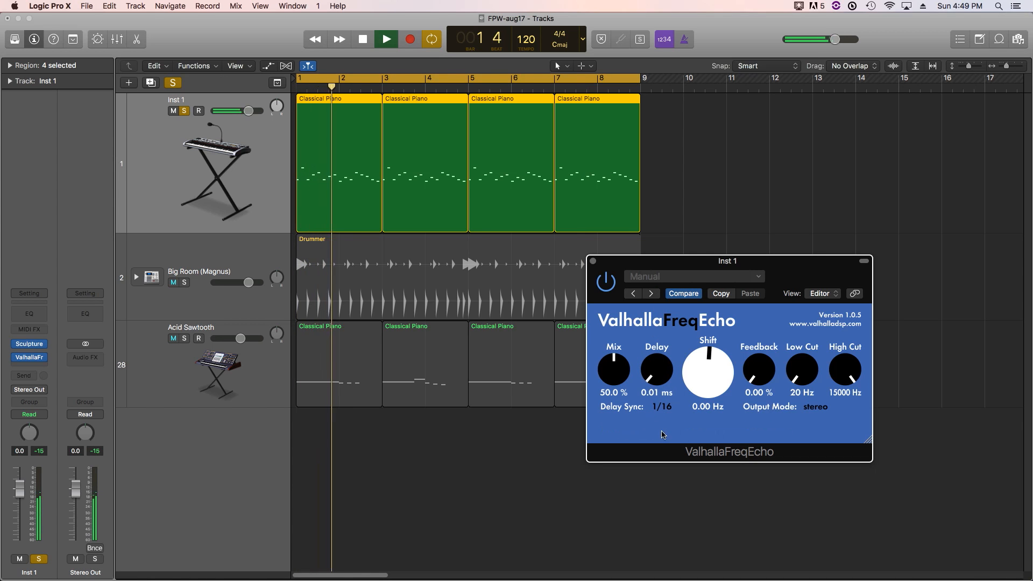
{"action": "key", "text": "space"}
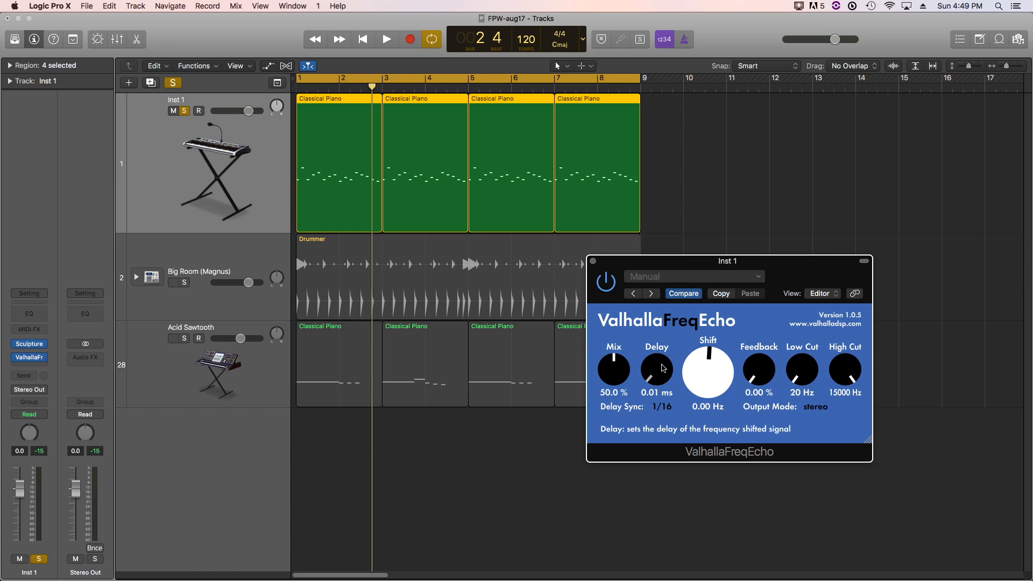
- Set Mix to 100%, raise Shift to 0.02 Hz, and vary the Shift amount during playback to hear the frequency shifting
{"action": "left_click_drag", "start_coordinate": [614, 366], "coordinate": [613, 303]}
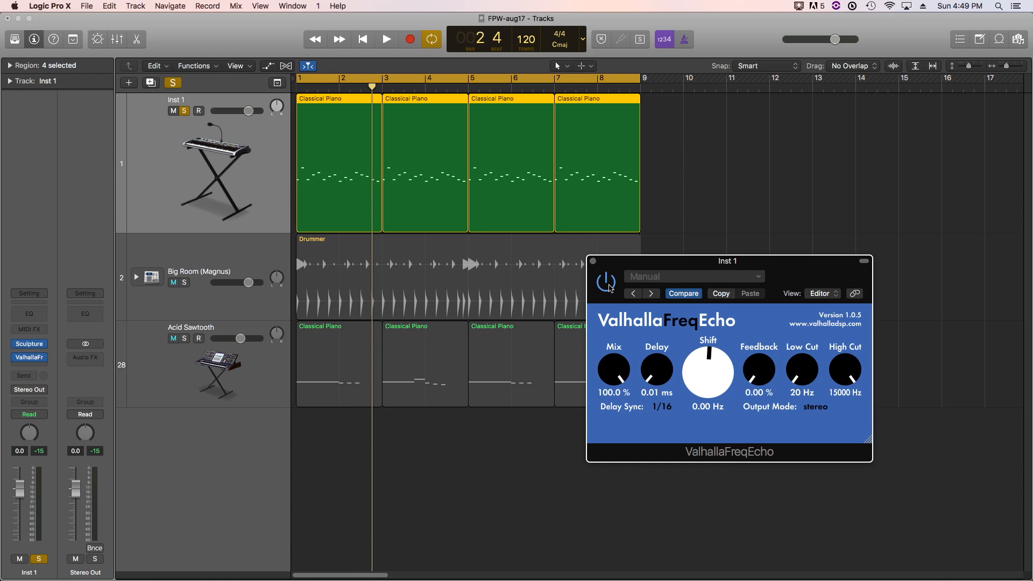
{"action": "mouse_move", "coordinate": [708, 367]}
{"action": "left_mouse_down"}
{"action": "mouse_move", "coordinate": [709, 381]}
{"action": "mouse_move", "coordinate": [710, 309]}
{"action": "mouse_move", "coordinate": [713, 389]}
{"action": "mouse_move", "coordinate": [716, 375]}
{"action": "left_mouse_up"}
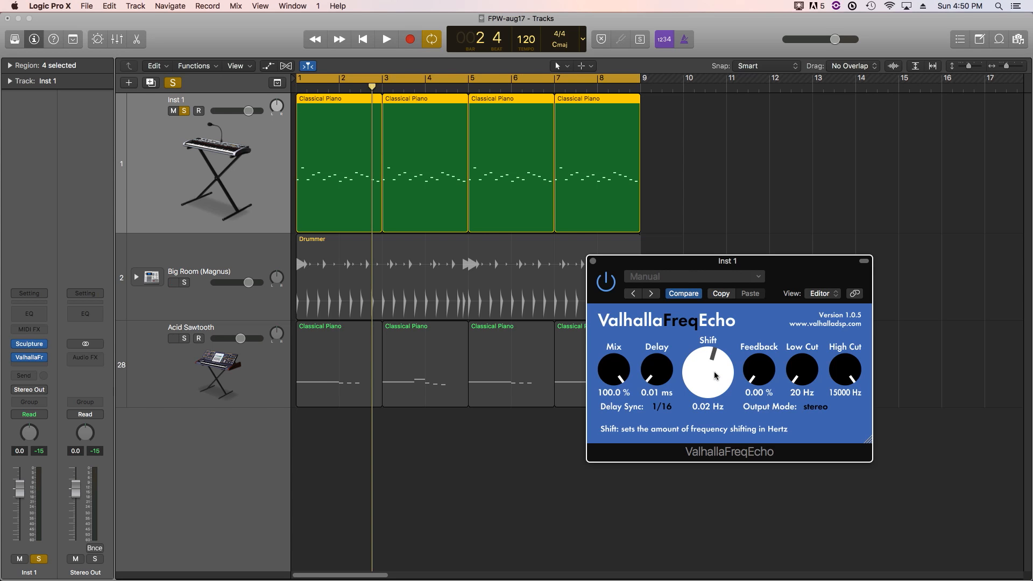
{"action": "key", "text": "space"}
{"action": "left_click_drag", "start_coordinate": [715, 375], "coordinate": [705, 415]}
{"action": "key", "text": "space"}
- Audition a Shift of 83.08 Hz with Mix at 23.2%, and raise Mix to 100%
{"action": "left_click_drag", "start_coordinate": [607, 375], "coordinate": [617, 368]}
{"action": "key", "text": "space"}
{"action": "left_click_drag", "start_coordinate": [700, 372], "coordinate": [699, 367]}
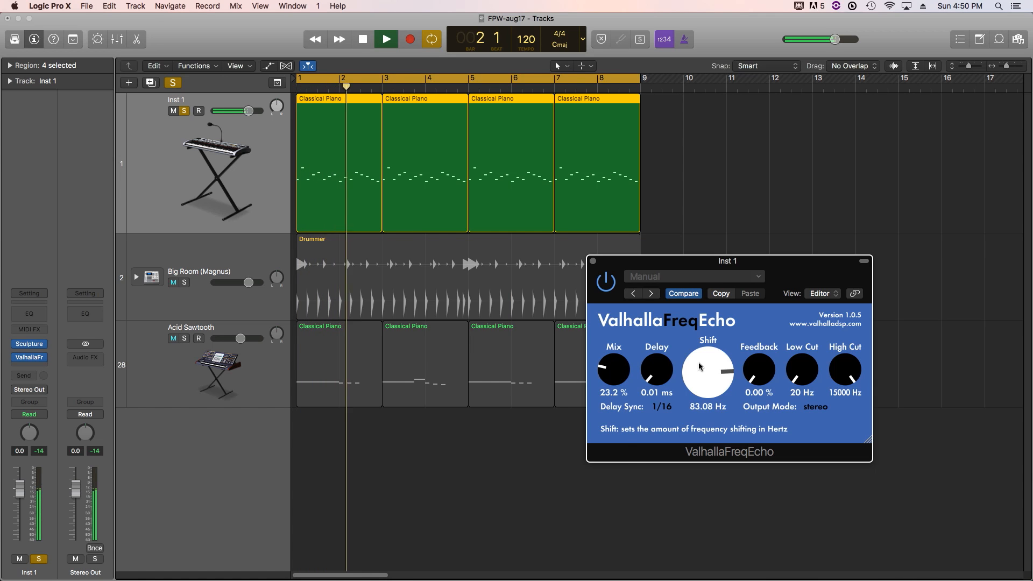
{"action": "left_click_drag", "start_coordinate": [617, 373], "coordinate": [621, 248]}
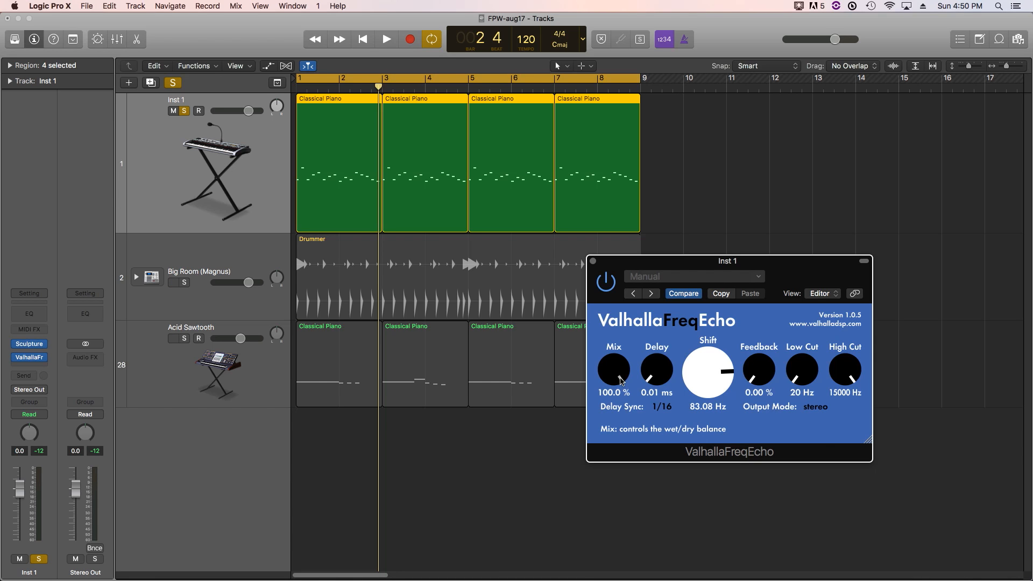
- Raise the Low Cut and lower the High Cut to 4240 Hz, playing the track to compare the filtering
{"action": "left_click_drag", "start_coordinate": [806, 378], "coordinate": [799, 307]}
{"action": "key", "text": "space"}
{"action": "key", "text": "space"}
{"action": "left_click_drag", "start_coordinate": [848, 368], "coordinate": [811, 356]}
- Set Shift to 0.17 Hz, Low Cut to 3000 Hz and High Cut to 50 Hz, and listen to the heavily filtered signal
{"action": "key", "text": "space"}
{"action": "left_click_drag", "start_coordinate": [712, 372], "coordinate": [712, 387]}
{"action": "left_click_drag", "start_coordinate": [802, 370], "coordinate": [797, 218]}
{"action": "key", "text": "space"}
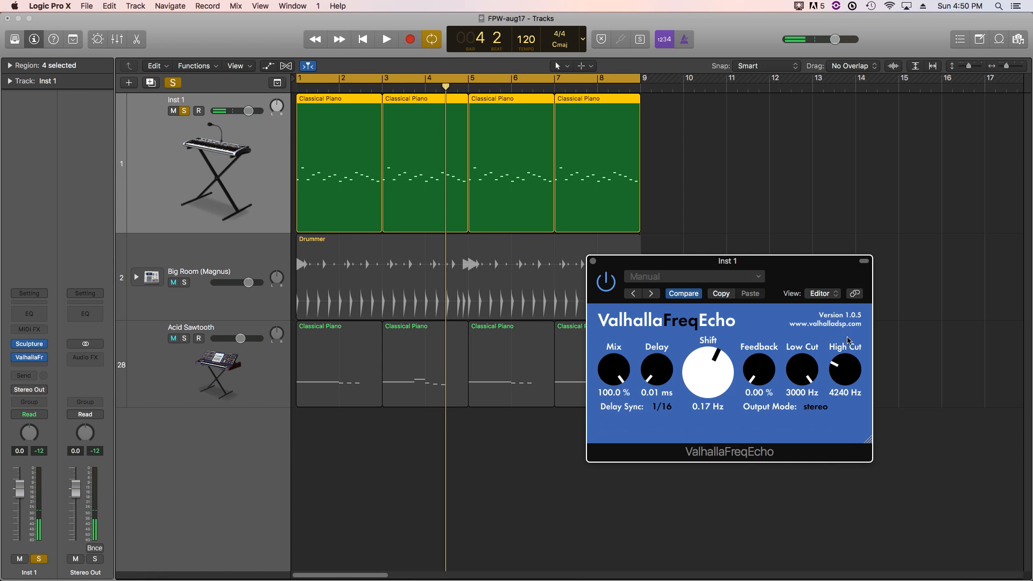
{"action": "left_click_drag", "start_coordinate": [850, 359], "coordinate": [856, 492]}
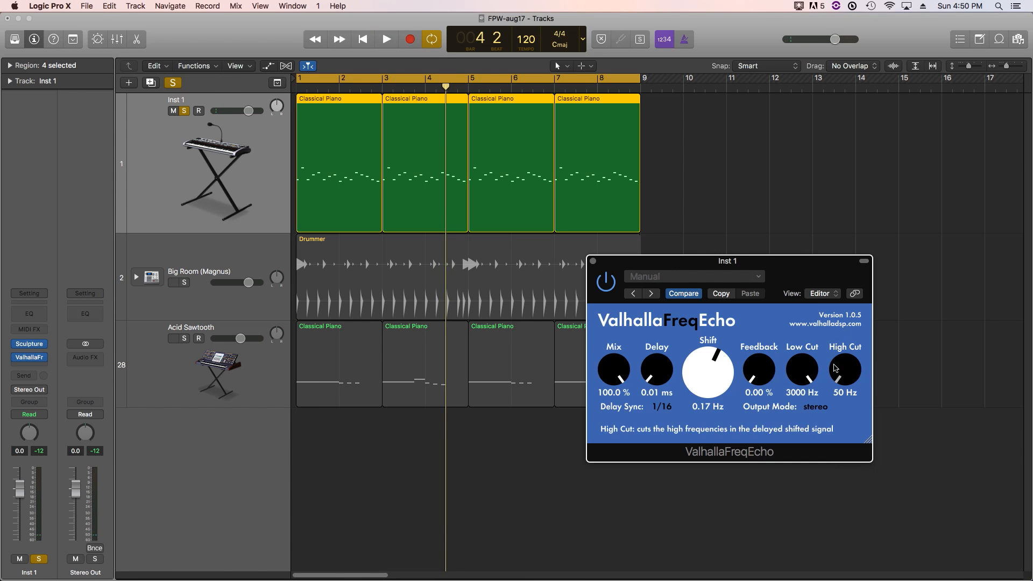
{"action": "key", "text": "space"}
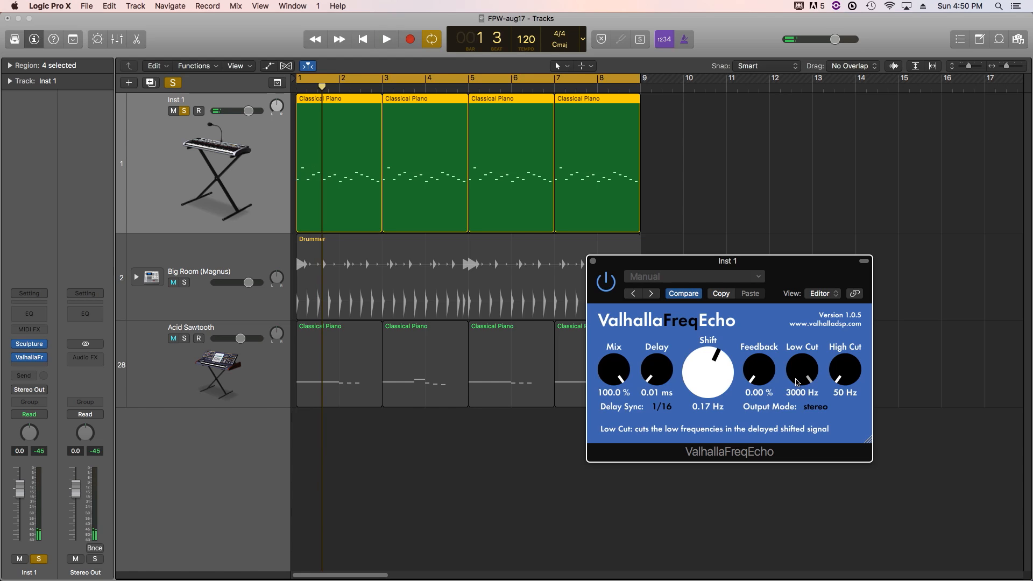
- Set Low Cut to 1010 Hz, High Cut to 10570 Hz and Shift to 55.07 Hz, audition the sound, and reduce Mix to 18.4%
{"action": "left_click_drag", "start_coordinate": [798, 382], "coordinate": [807, 470]}
{"action": "left_click_drag", "start_coordinate": [843, 386], "coordinate": [853, 290]}
{"action": "key", "text": "space"}
{"action": "mouse_move", "coordinate": [726, 366]}
{"action": "left_mouse_down"}
{"action": "mouse_move", "coordinate": [727, 321]}
{"action": "mouse_move", "coordinate": [733, 452]}
{"action": "mouse_move", "coordinate": [742, 359]}
{"action": "left_mouse_up"}
{"action": "key", "text": "space"}
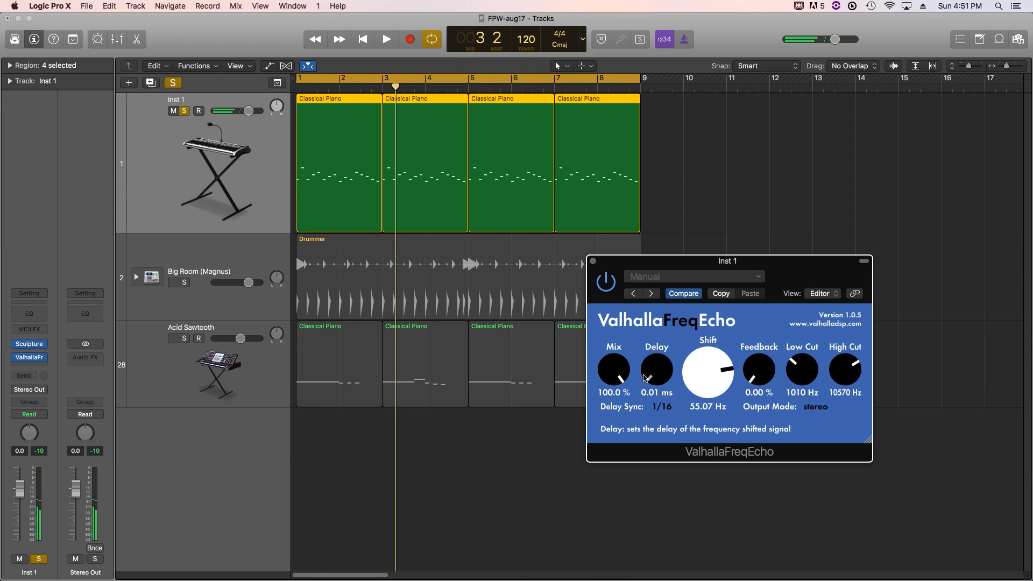
{"action": "left_click_drag", "start_coordinate": [616, 377], "coordinate": [619, 484]}
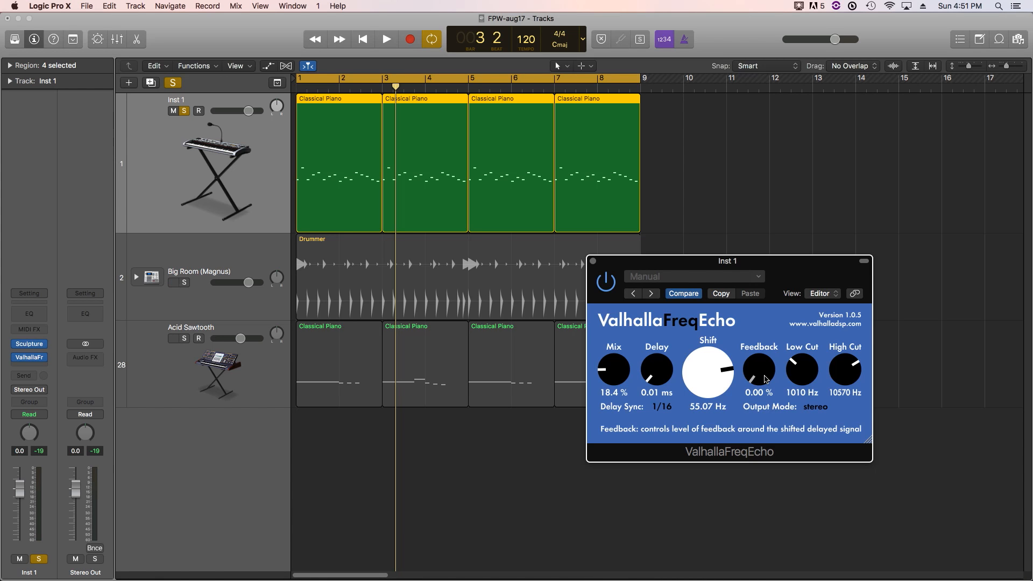
- Set Mix to 27.2% and Feedback to 31.60%, playing the soloed Inst 1 track to audition each change
{"action": "left_click_drag", "start_coordinate": [616, 380], "coordinate": [625, 371]}
{"action": "key", "text": "space"}
{"action": "key", "text": "space"}
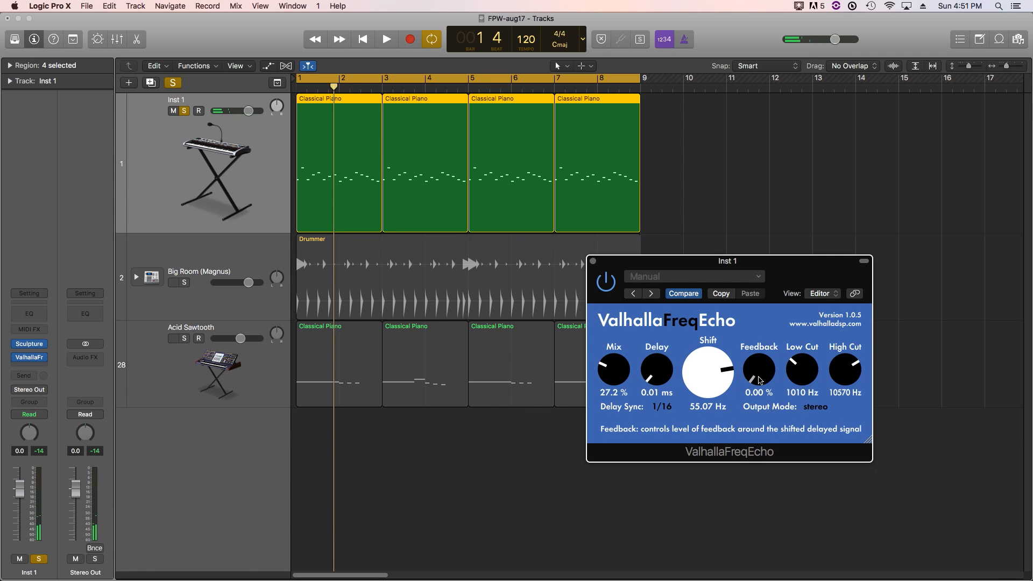
{"action": "key", "text": "space"}
{"action": "left_click_drag", "start_coordinate": [759, 380], "coordinate": [754, 338]}
{"action": "key", "text": "space"}
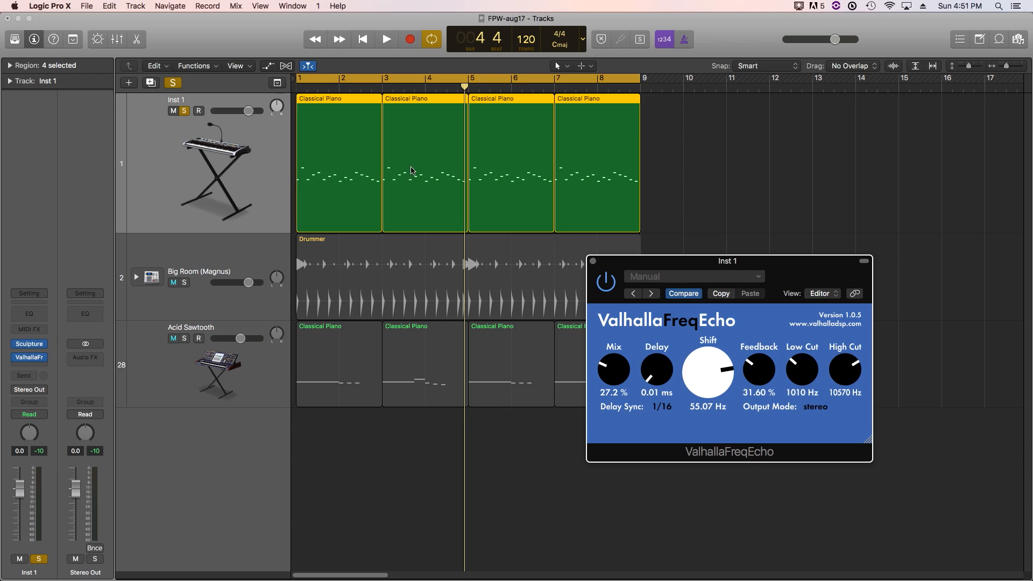
- Unsolo the Inst 1 track and play the full mix, raising Feedback to 40.80% and Shift to 88.70 Hz
{"action": "left_click_drag", "start_coordinate": [721, 377], "coordinate": [723, 393]}
{"action": "left_click", "coordinate": [182, 112]}
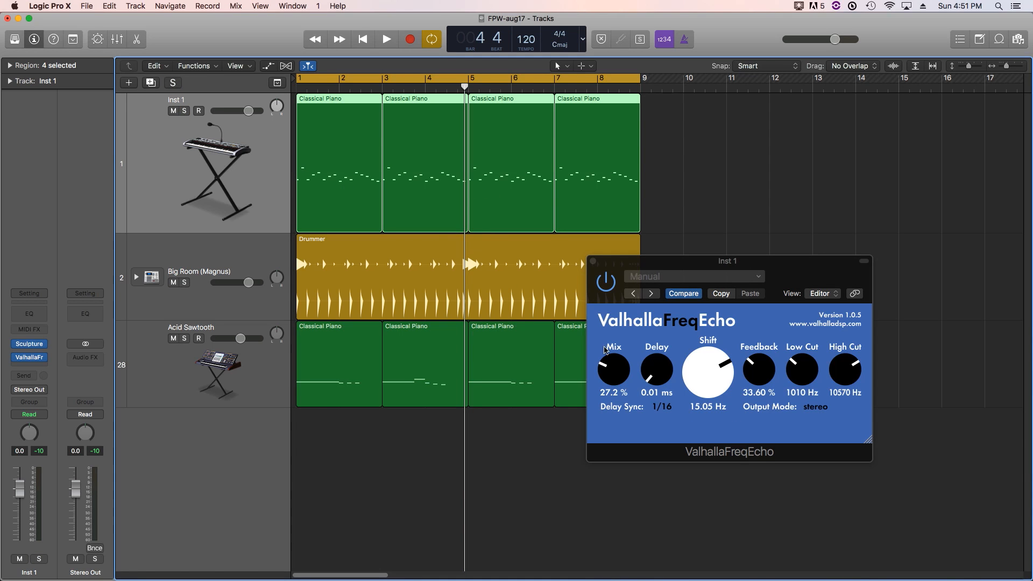
{"action": "key", "text": "space"}
{"action": "left_click_drag", "start_coordinate": [760, 377], "coordinate": [720, 403]}
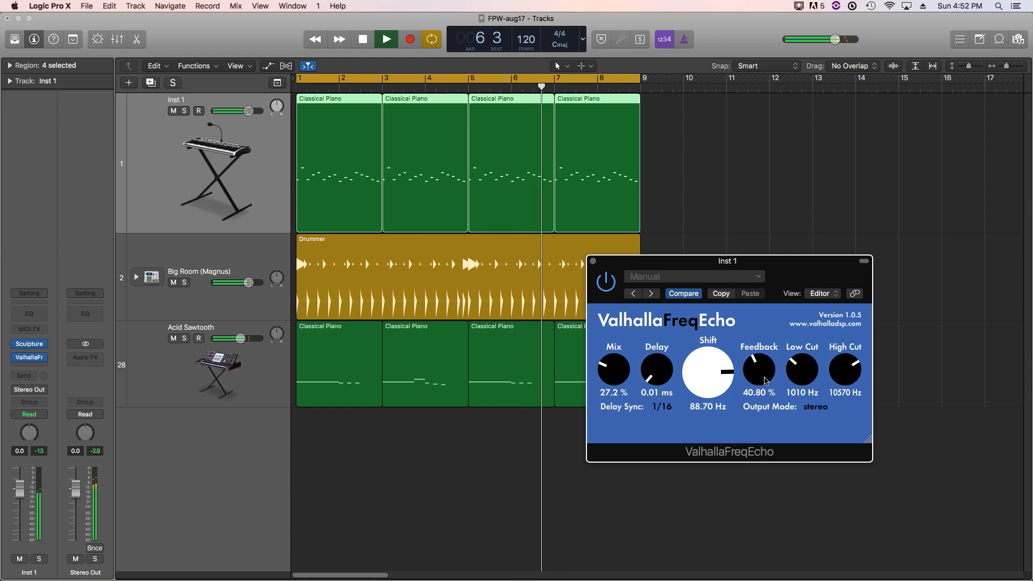
- Sweep Feedback and Shift during playback, ending at 45.20% Feedback and -59.12 Hz Shift, and stop playback
{"action": "mouse_move", "coordinate": [768, 350]}
{"action": "left_mouse_down"}
{"action": "mouse_move", "coordinate": [761, 300]}
{"action": "mouse_move", "coordinate": [753, 370]}
{"action": "mouse_move", "coordinate": [755, 359]}
{"action": "left_mouse_up"}
{"action": "mouse_move", "coordinate": [698, 377]}
{"action": "left_mouse_down"}
{"action": "mouse_move", "coordinate": [695, 354]}
{"action": "mouse_move", "coordinate": [756, 367]}
{"action": "mouse_move", "coordinate": [747, 343]}
{"action": "mouse_move", "coordinate": [755, 356]}
{"action": "mouse_move", "coordinate": [735, 355]}
{"action": "mouse_move", "coordinate": [727, 317]}
{"action": "mouse_move", "coordinate": [709, 366]}
{"action": "left_mouse_up"}
{"action": "left_click_drag", "start_coordinate": [709, 366], "coordinate": [760, 390]}
{"action": "left_click_drag", "start_coordinate": [761, 381], "coordinate": [764, 352]}
{"action": "left_click_drag", "start_coordinate": [719, 380], "coordinate": [734, 464]}
{"action": "left_click_drag", "start_coordinate": [760, 380], "coordinate": [761, 340]}
{"action": "left_click_drag", "start_coordinate": [711, 364], "coordinate": [711, 340]}
{"action": "left_click_drag", "start_coordinate": [753, 368], "coordinate": [756, 431]}
{"action": "key", "text": "space"}
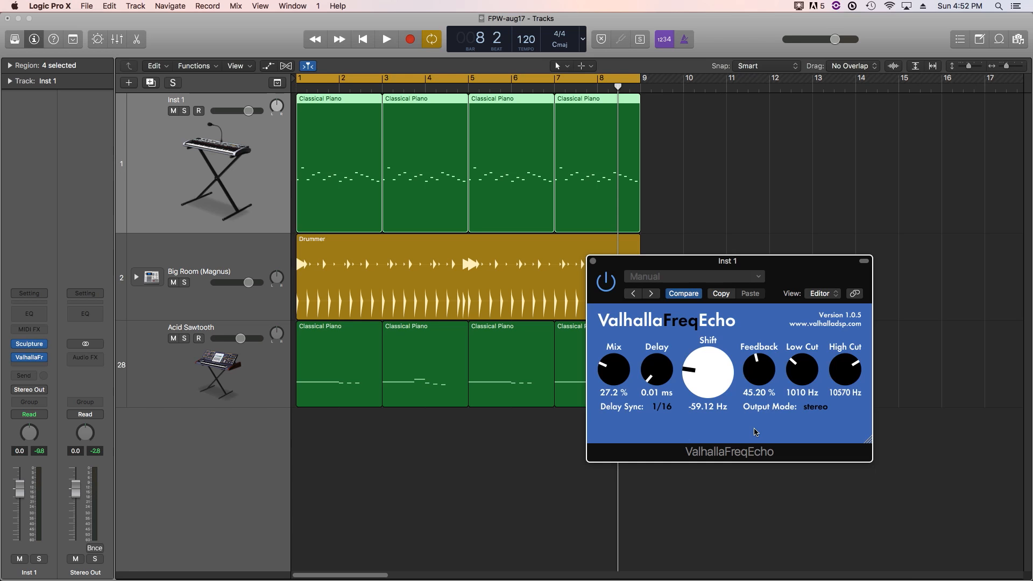
- Switch Delay Sync to Free and set Delay to 0.12 ms, Feedback to 38.80% and Shift to 0.02 Hz
{"action": "left_click", "coordinate": [662, 407]}
{"action": "left_click", "coordinate": [672, 135]}
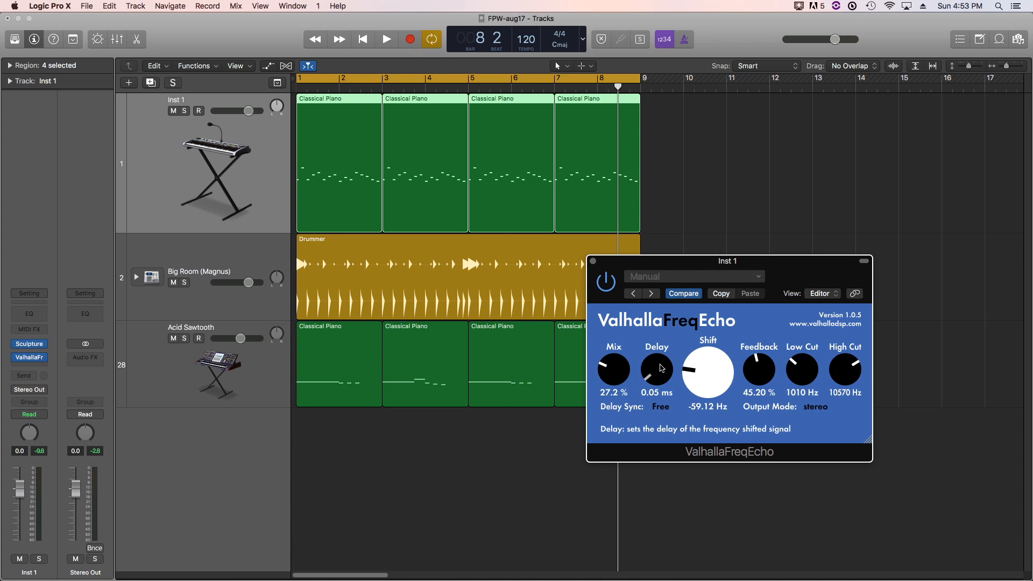
{"action": "left_click_drag", "start_coordinate": [659, 365], "coordinate": [660, 366]}
{"action": "left_click_drag", "start_coordinate": [748, 367], "coordinate": [720, 338]}
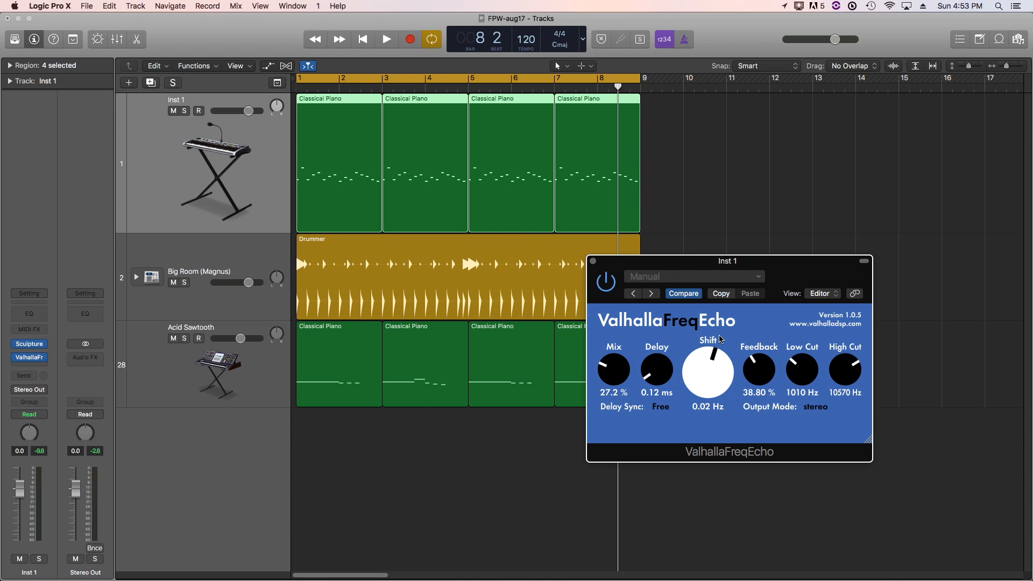
- Play the full mix and raise Mix to 48.8%, Delay to 87.32 ms, Shift to 41.04 Hz and Feedback to 85.20%
{"action": "key", "text": "space"}
{"action": "left_click_drag", "start_coordinate": [623, 377], "coordinate": [661, 340]}
{"action": "left_click_drag", "start_coordinate": [662, 330], "coordinate": [665, 322]}
{"action": "left_click_drag", "start_coordinate": [719, 375], "coordinate": [725, 344]}
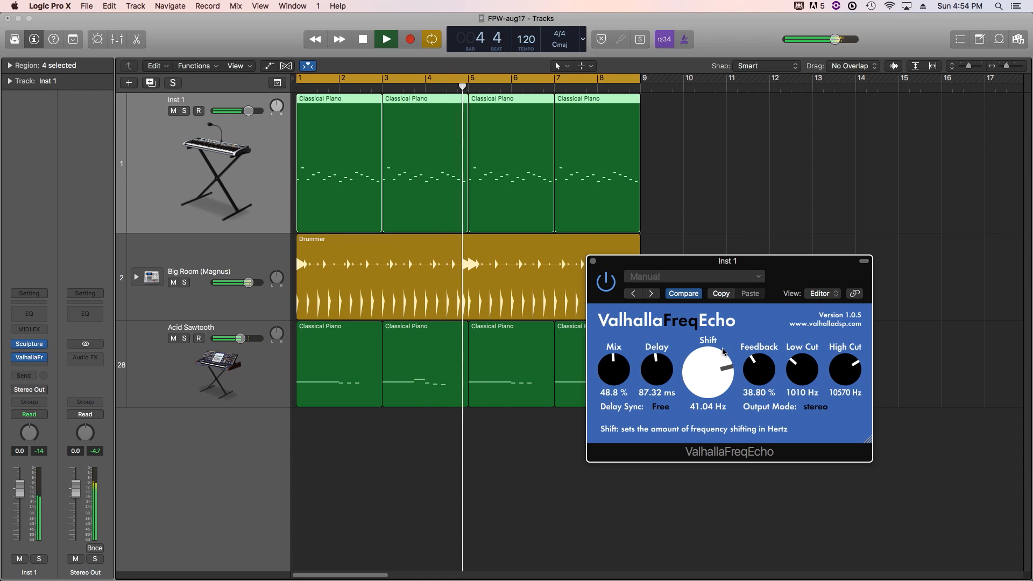
{"action": "left_click_drag", "start_coordinate": [774, 366], "coordinate": [770, 320]}
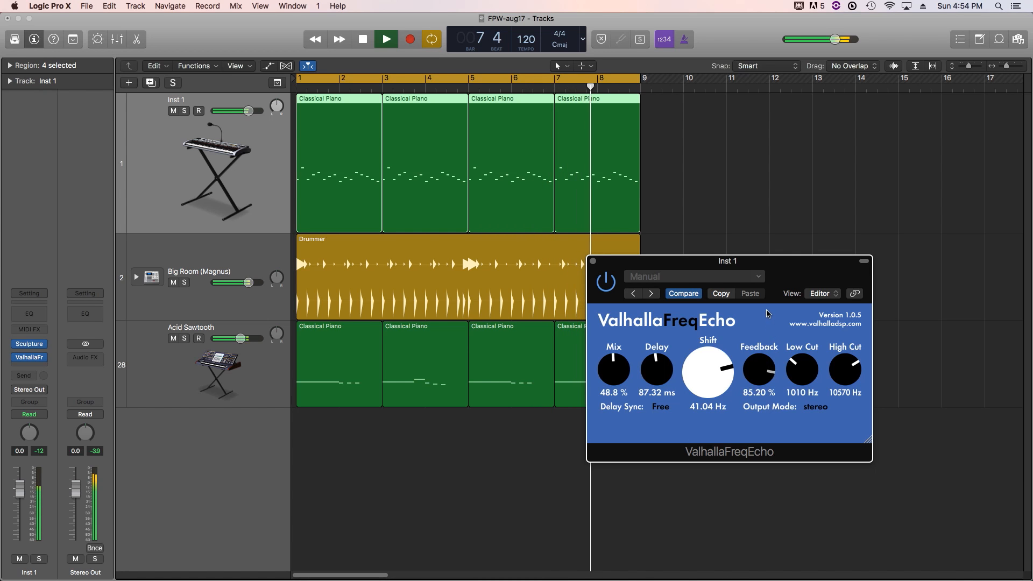
- Audition a shorter echo with Delay at 28.88 ms, Shift at 253.55 Hz and Feedback at 90.00%
{"action": "left_click_drag", "start_coordinate": [732, 380], "coordinate": [665, 395]}
{"action": "left_click_drag", "start_coordinate": [767, 362], "coordinate": [727, 348]}
{"action": "left_click_drag", "start_coordinate": [755, 354], "coordinate": [755, 351]}
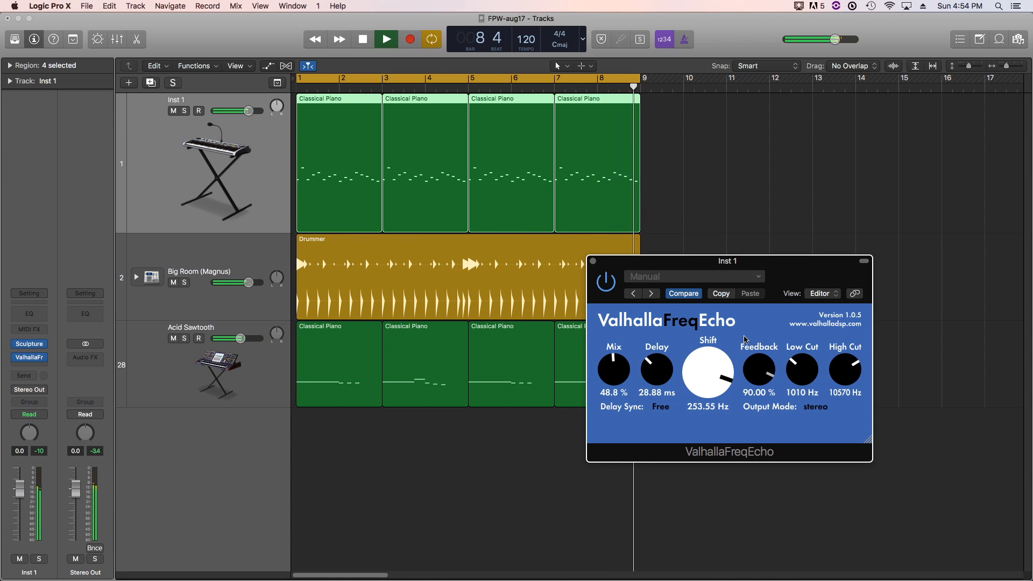
- Set Delay to 125.98 ms and Feedback to 40.00%, sweeping Shift up to 718.42 Hz and back down to 0.56 Hz
{"action": "left_click_drag", "start_coordinate": [744, 349], "coordinate": [722, 407]}
{"action": "left_click_drag", "start_coordinate": [665, 372], "coordinate": [725, 320]}
{"action": "left_click_drag", "start_coordinate": [772, 368], "coordinate": [756, 350]}
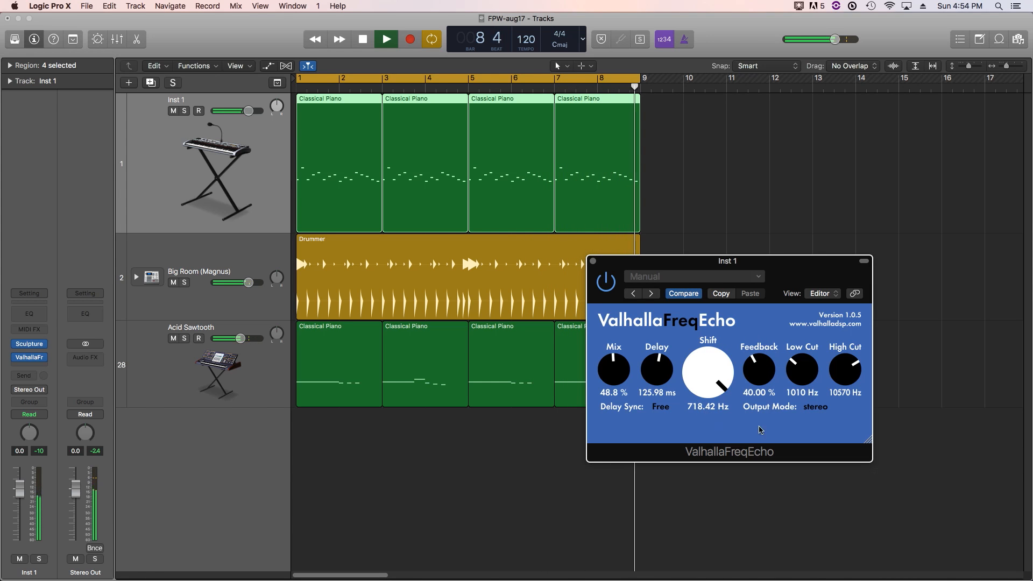
{"action": "left_click_drag", "start_coordinate": [735, 392], "coordinate": [707, 428]}
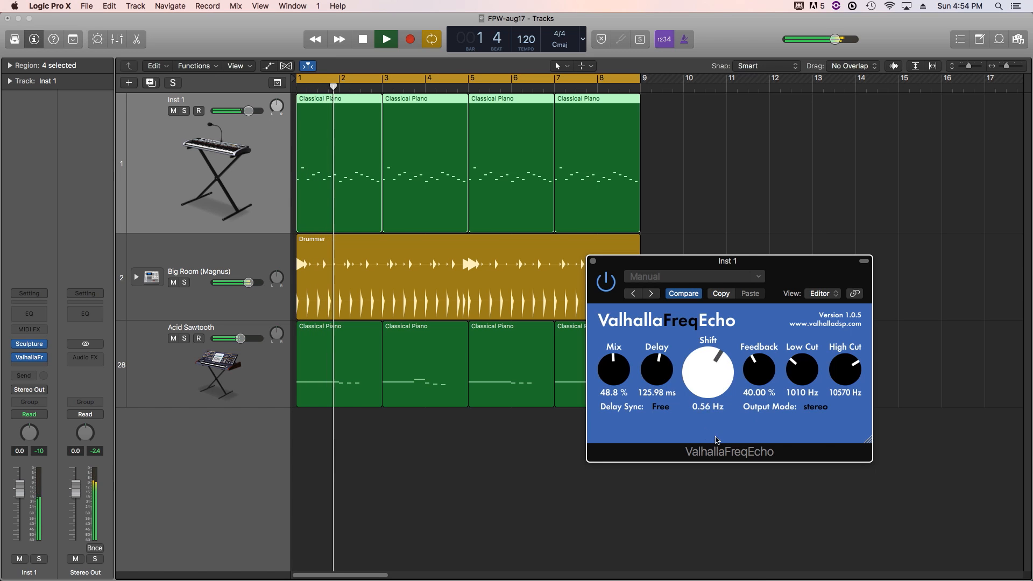